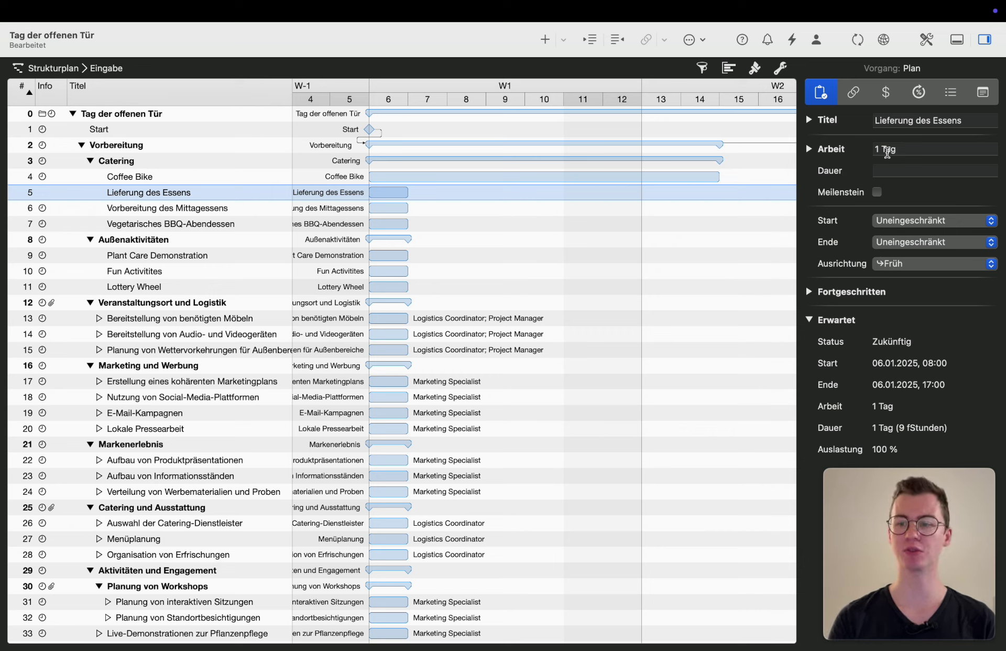
# Step: Clear the work value of "Lieferung des Essens" and set its duration to 3 Stunden
pyautogui.click(905, 150)
pyautogui.press('BackSpace')
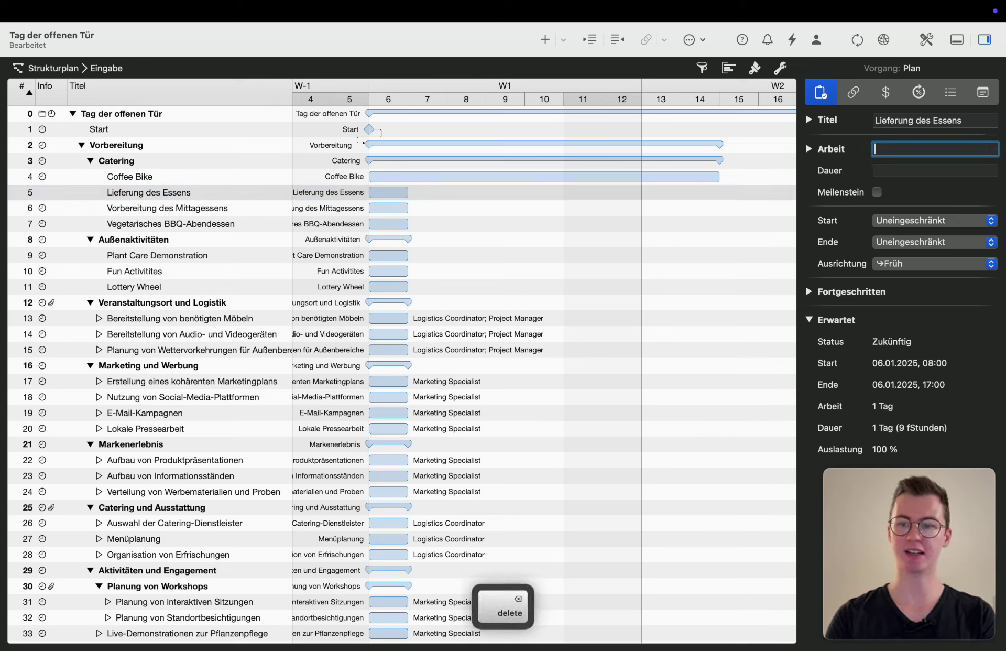
pyautogui.click(892, 170)
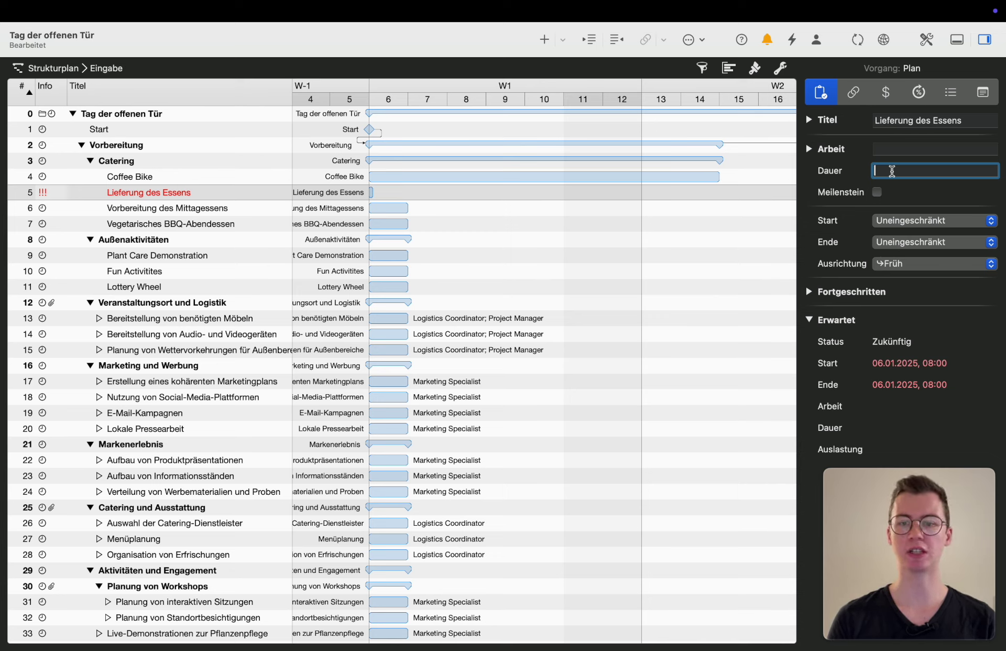
pyautogui.write('3sd')
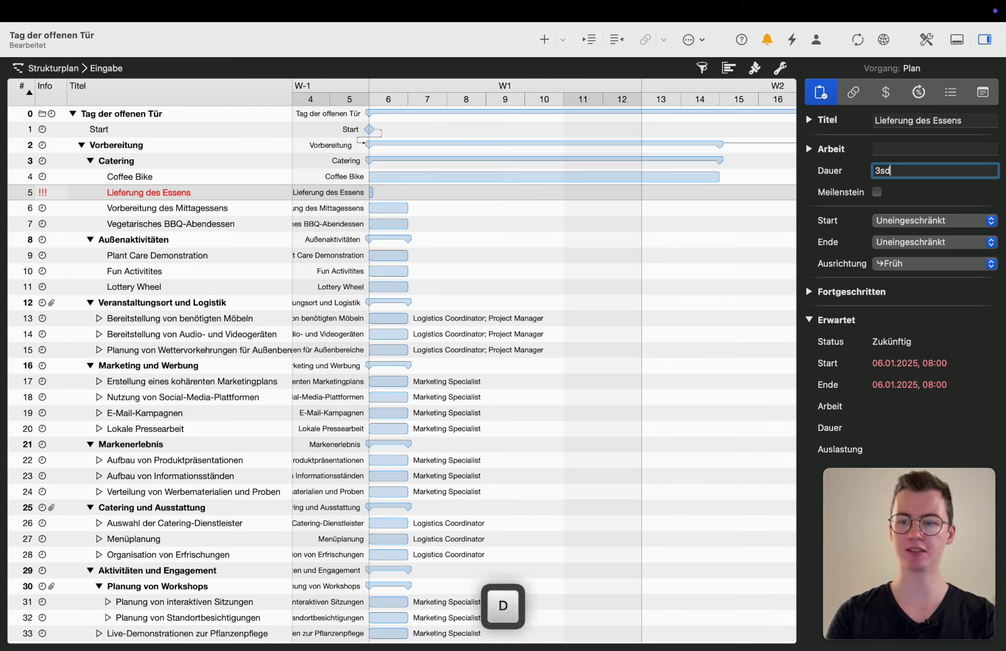
pyautogui.press('BackSpace')
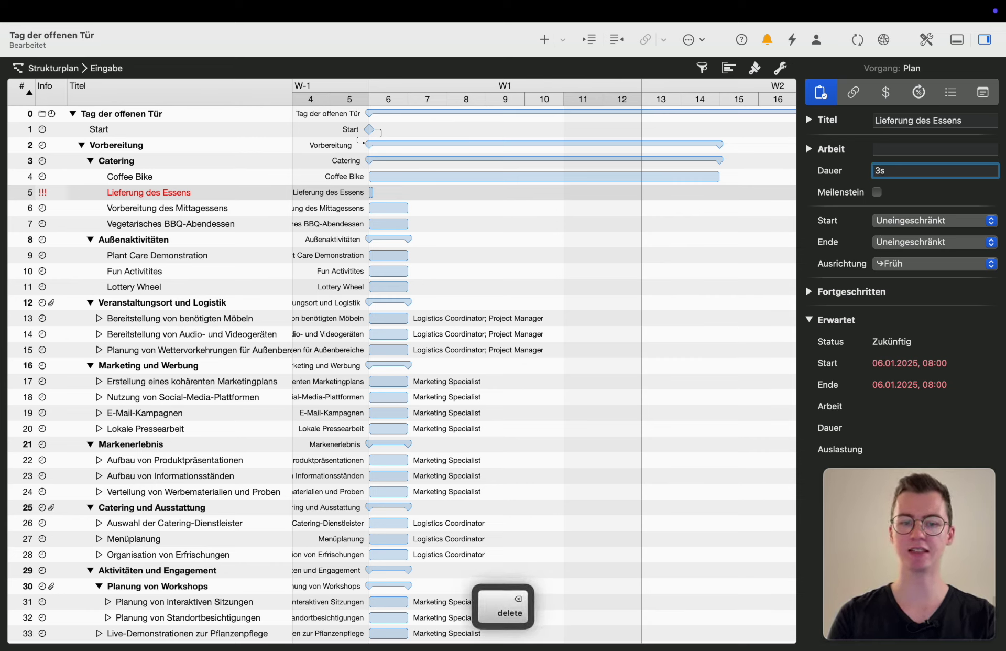
pyautogui.press('Return')
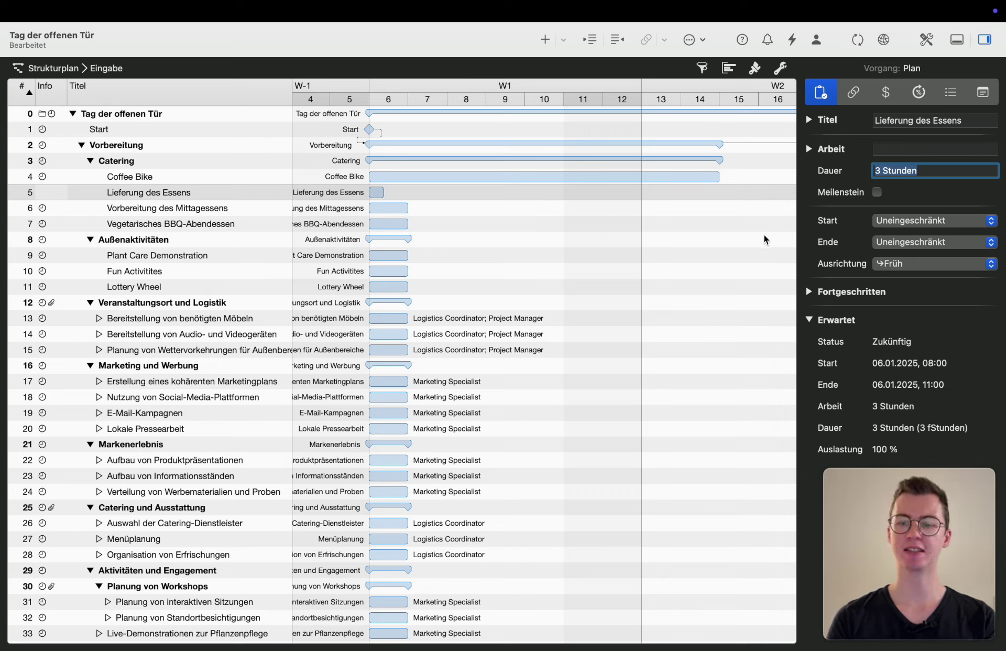
# Step: Constrain the start of "Lieferung des Essens" to exactly (Genau) 22. Januar 2025 um 08:00
pyautogui.hscroll(10, 691, 240)
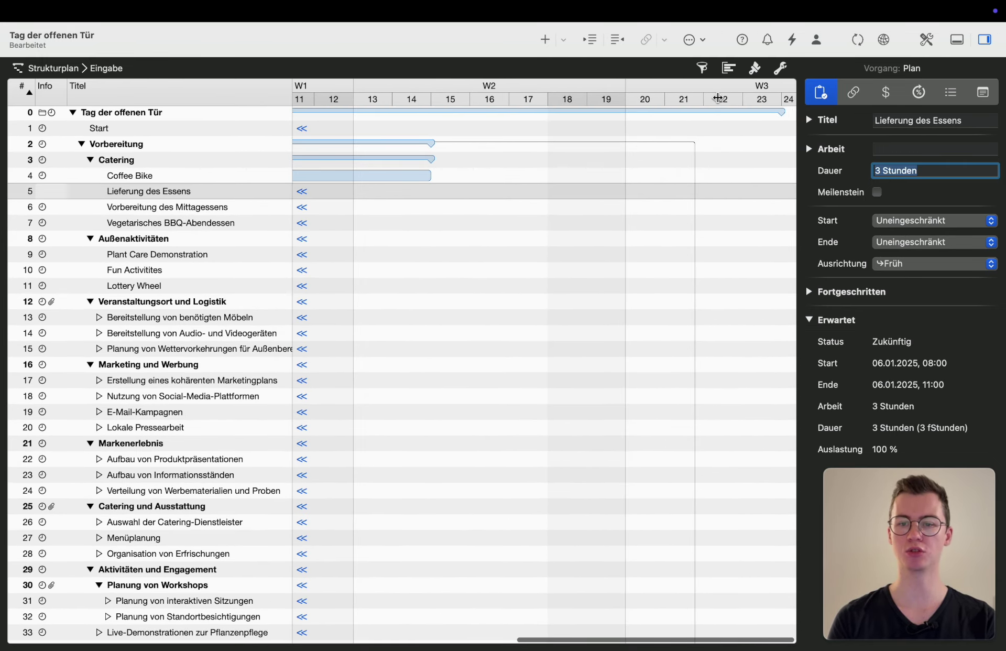
pyautogui.hscroll(-10, 690, 235)
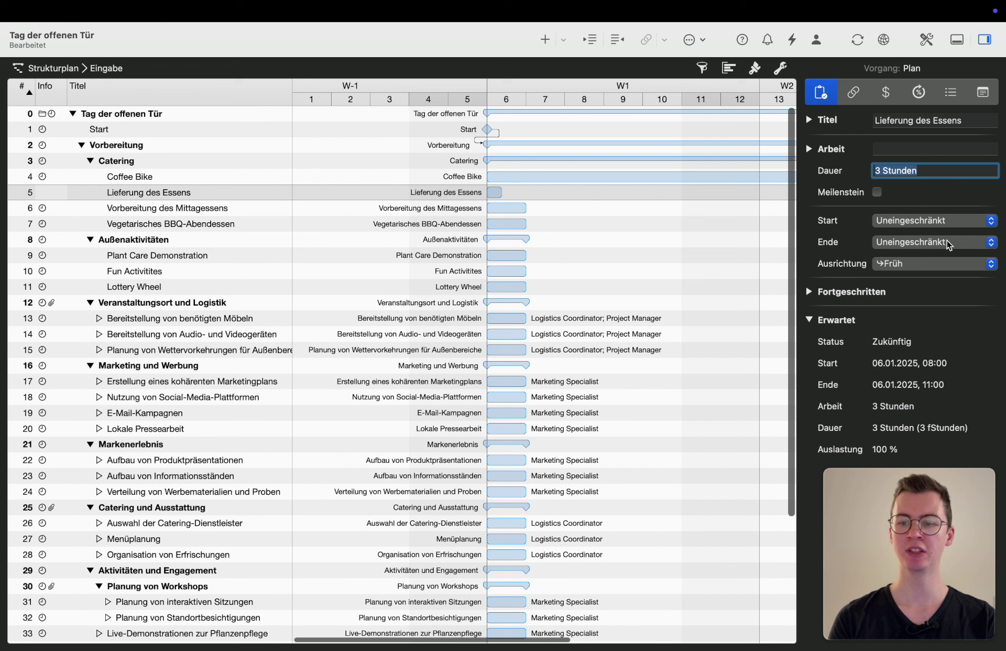
pyautogui.click(908, 221)
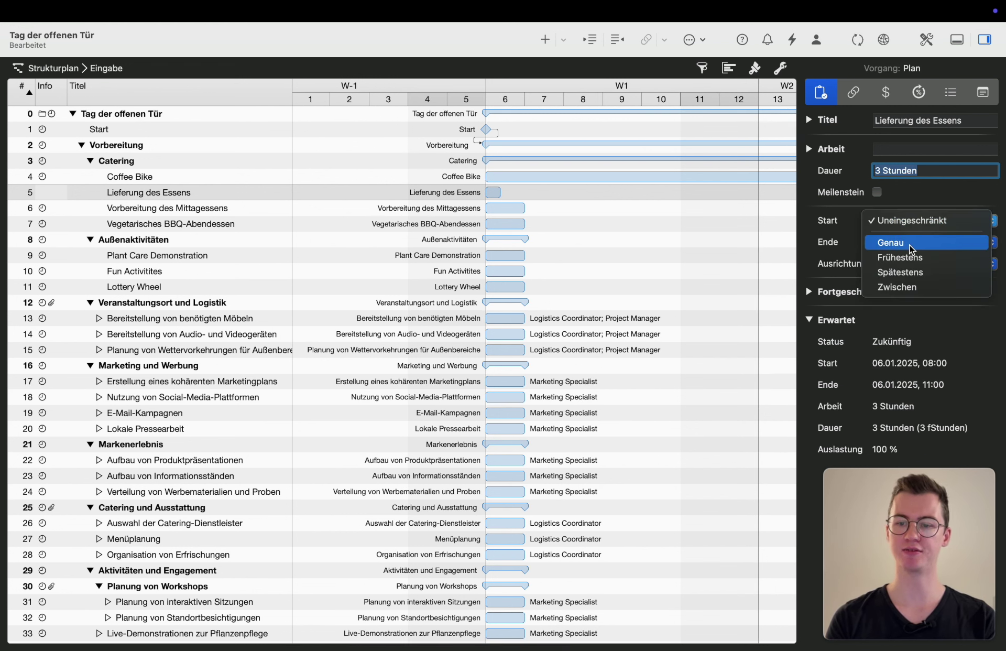
pyautogui.click(912, 246)
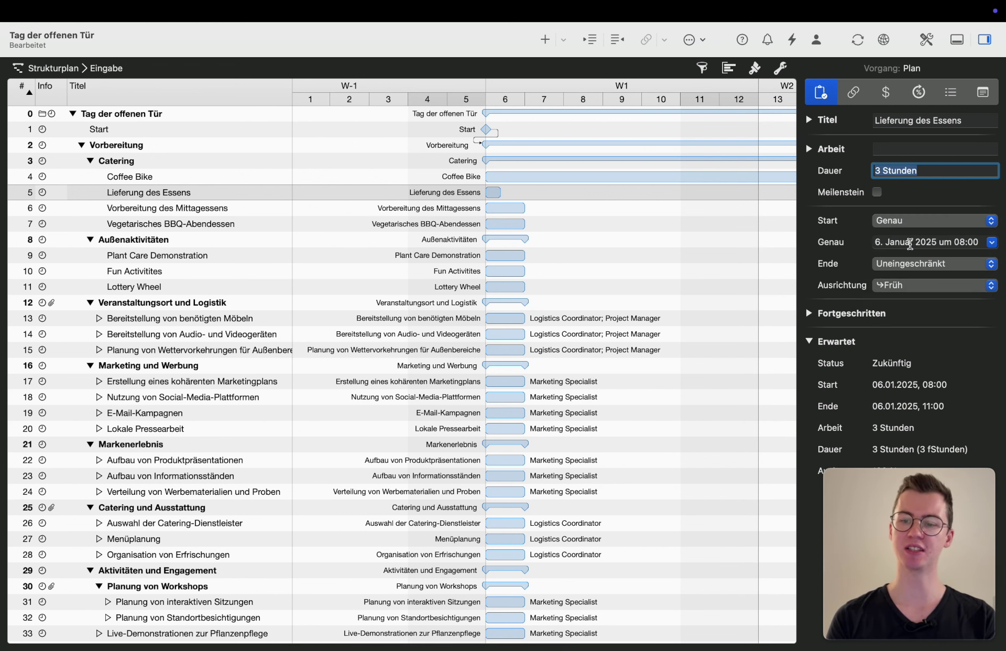
pyautogui.write('22')
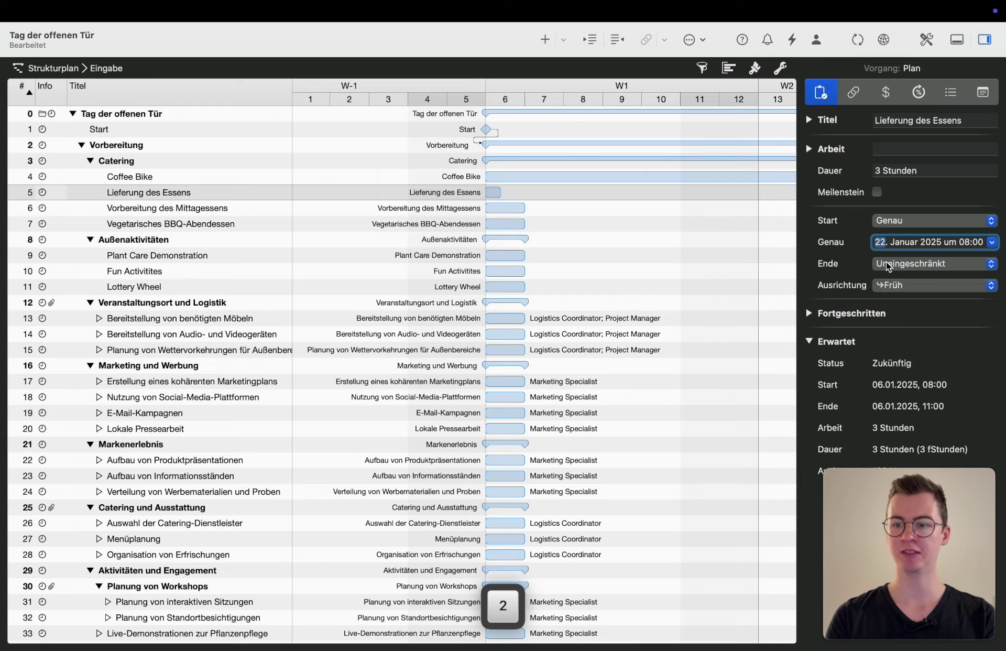
pyautogui.press('Return')
pyautogui.hscroll(10, 620, 218)
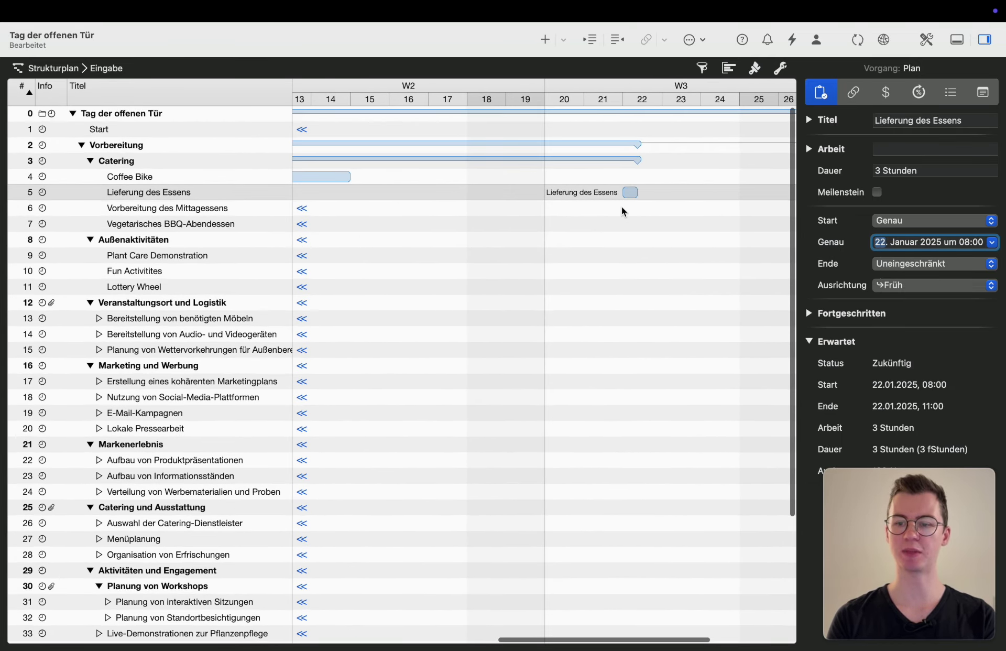
pyautogui.hscroll(-10, 624, 209)
pyautogui.click(922, 221)
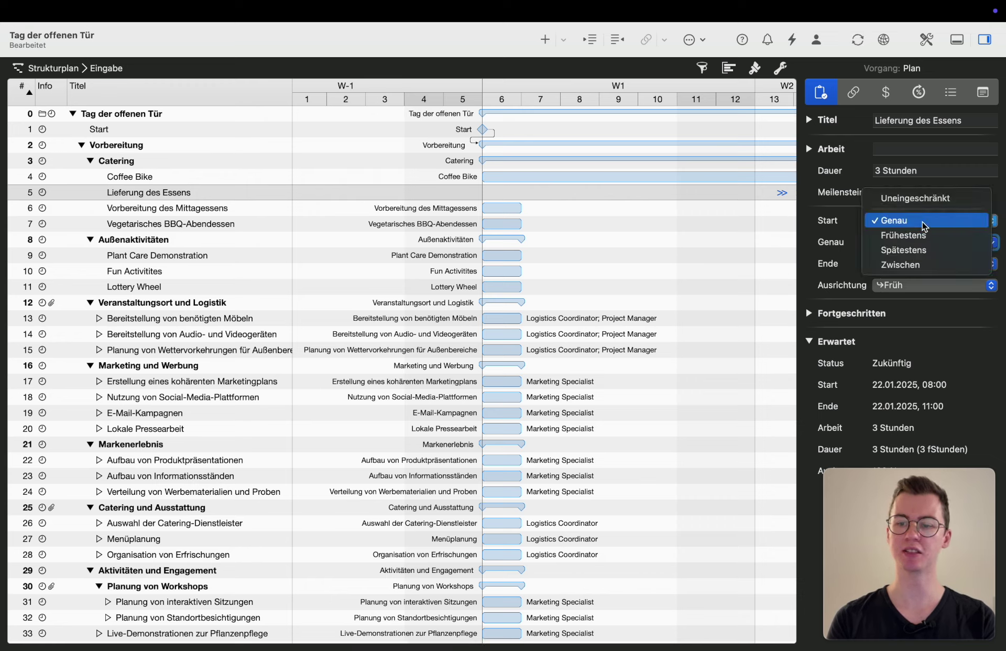
pyautogui.click(840, 208)
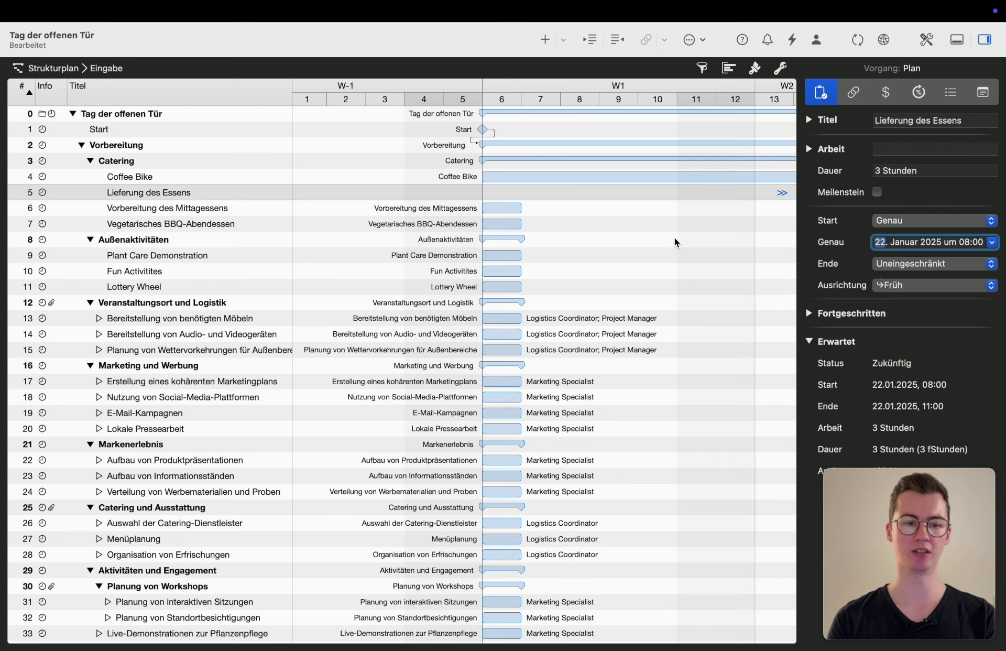
# Step: Link "Lieferung des Essens" as predecessor to "Vorbereitung des Mittagessens" with an Ende zu Start dependency
pyautogui.hscroll(10, 675, 241)
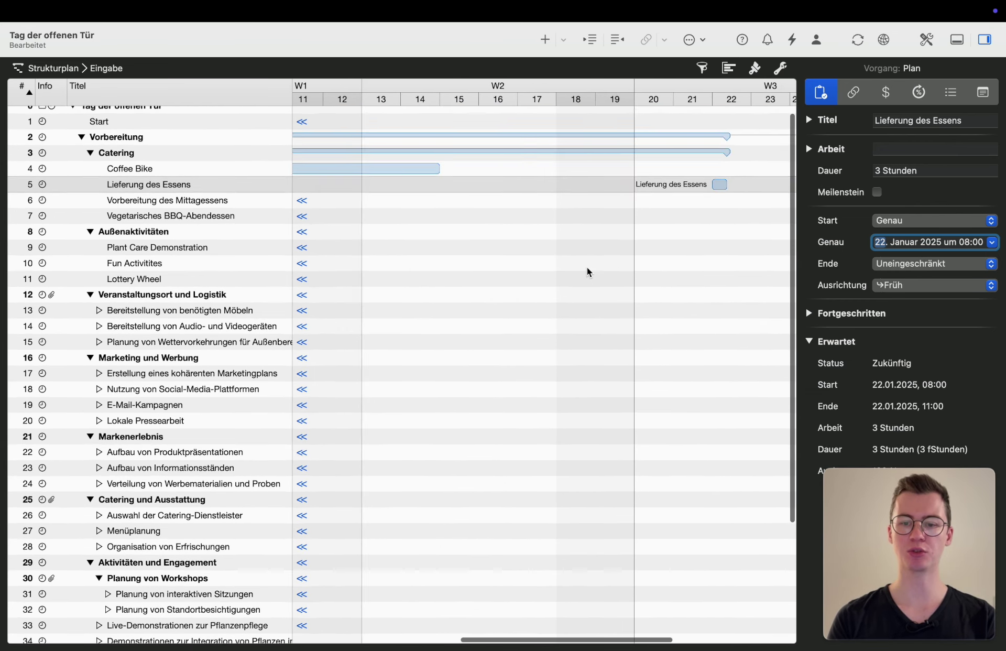
pyautogui.moveTo(699, 184); pyautogui.dragTo(607, 198)
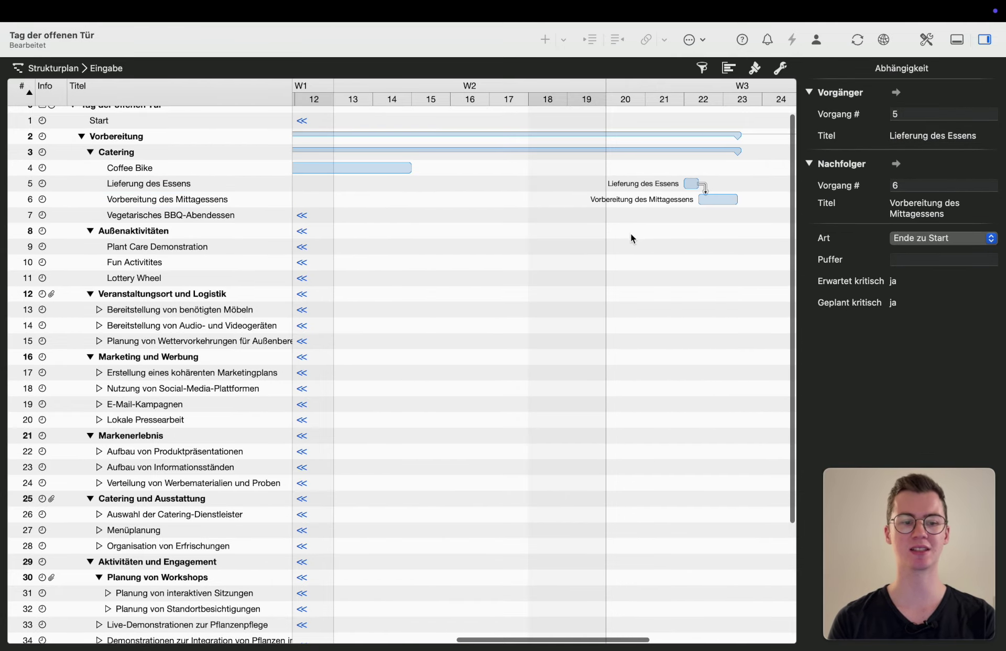
pyautogui.hscroll(-10, 616, 233)
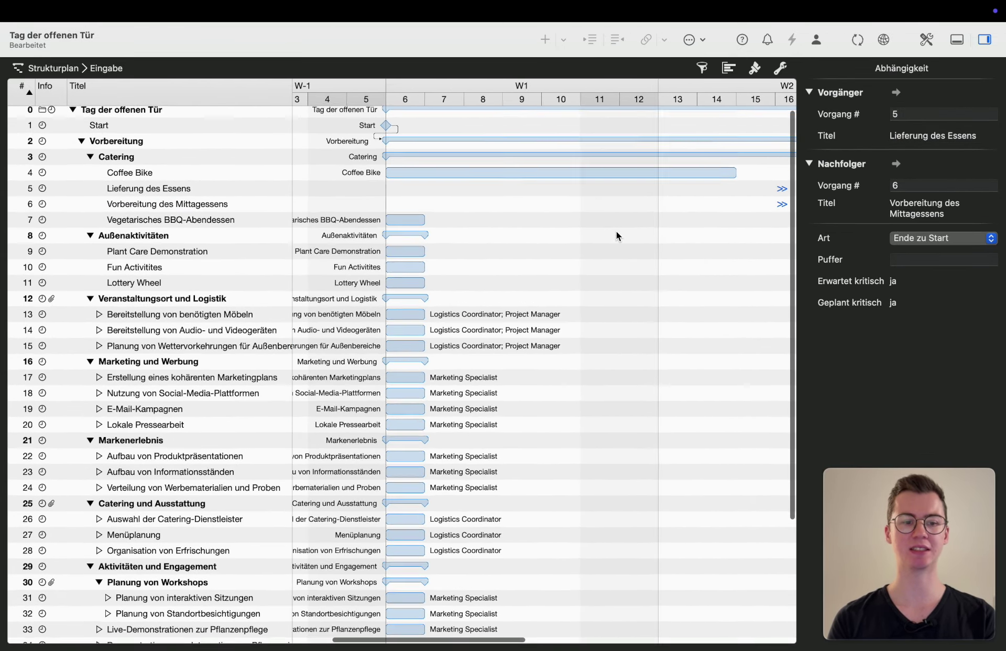
pyautogui.hscroll(10, 615, 231)
pyautogui.click(265, 113)
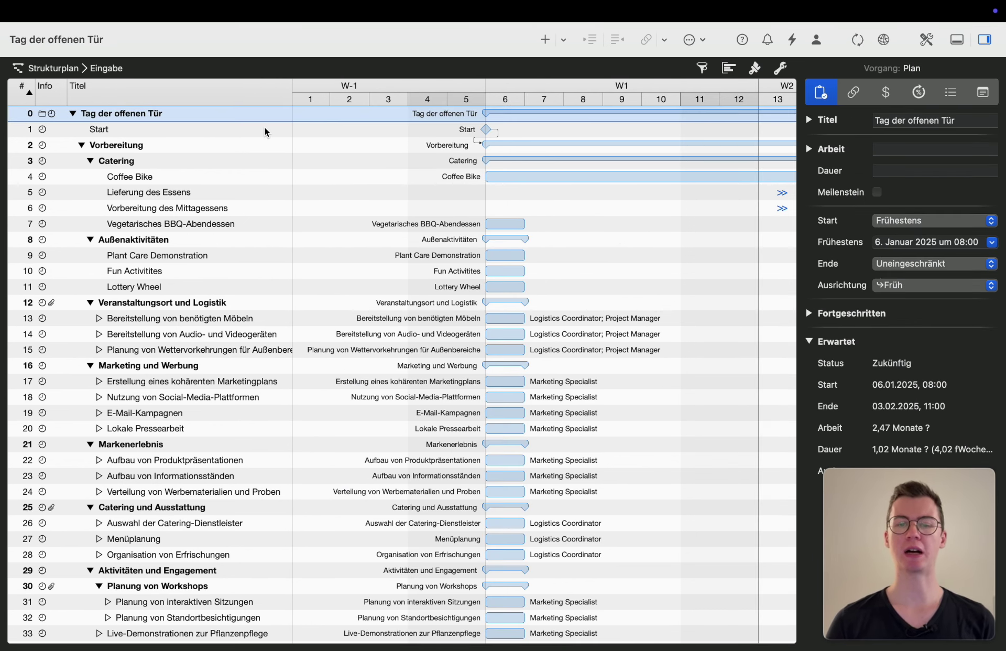
# Step: Set the progress of "Aufbau von Produktpräsentationen" under Markenerlebnis to 100 %
pyautogui.scroll(-5, 226, 402)
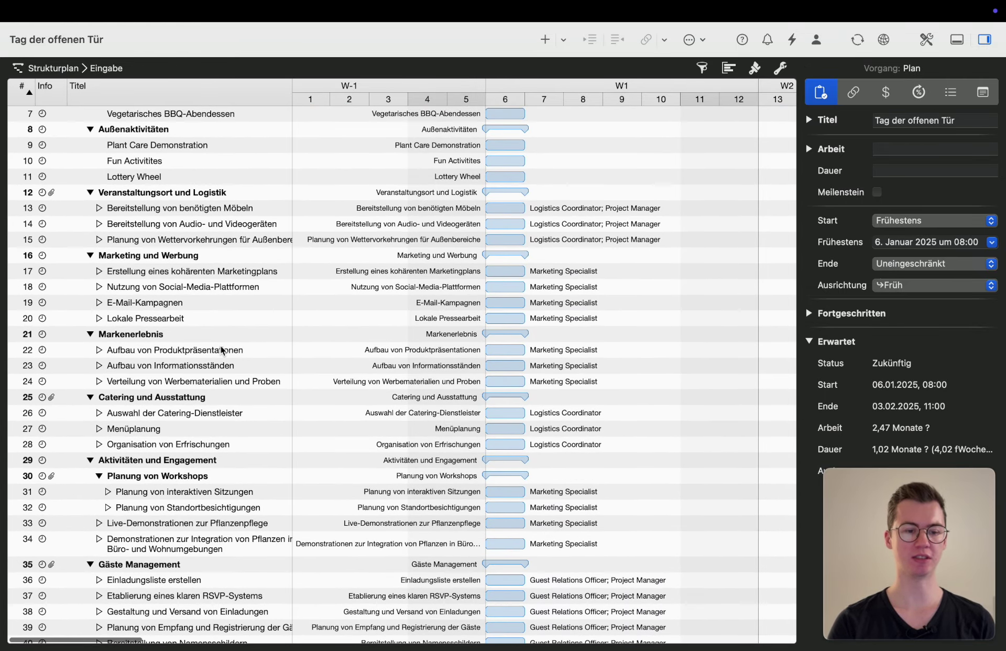
pyautogui.click(229, 352)
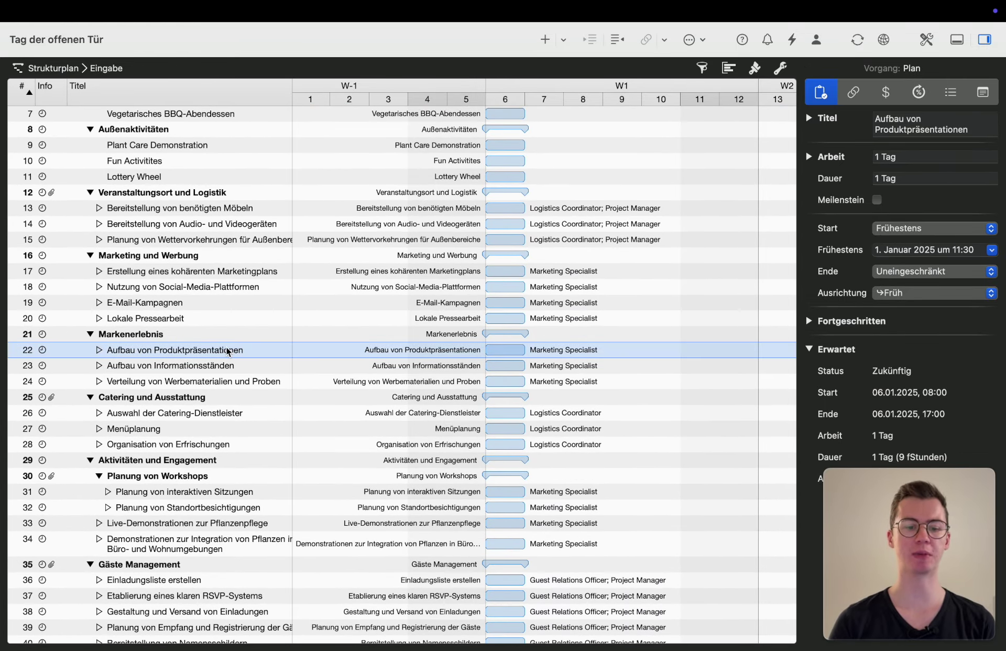
pyautogui.rightClick(228, 352)
pyautogui.moveTo(315, 432)
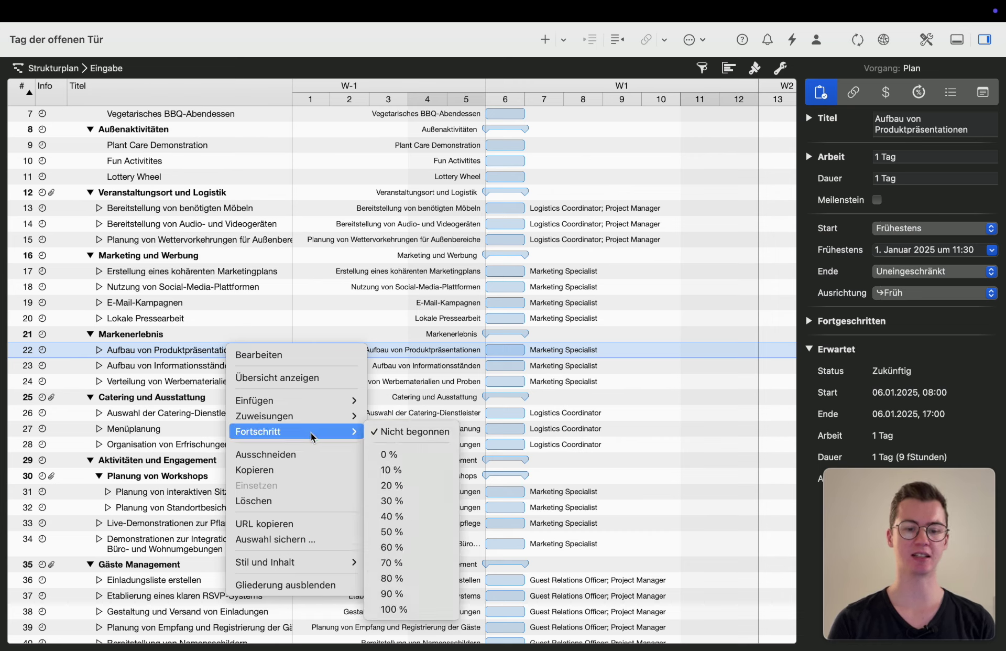
pyautogui.click(411, 609)
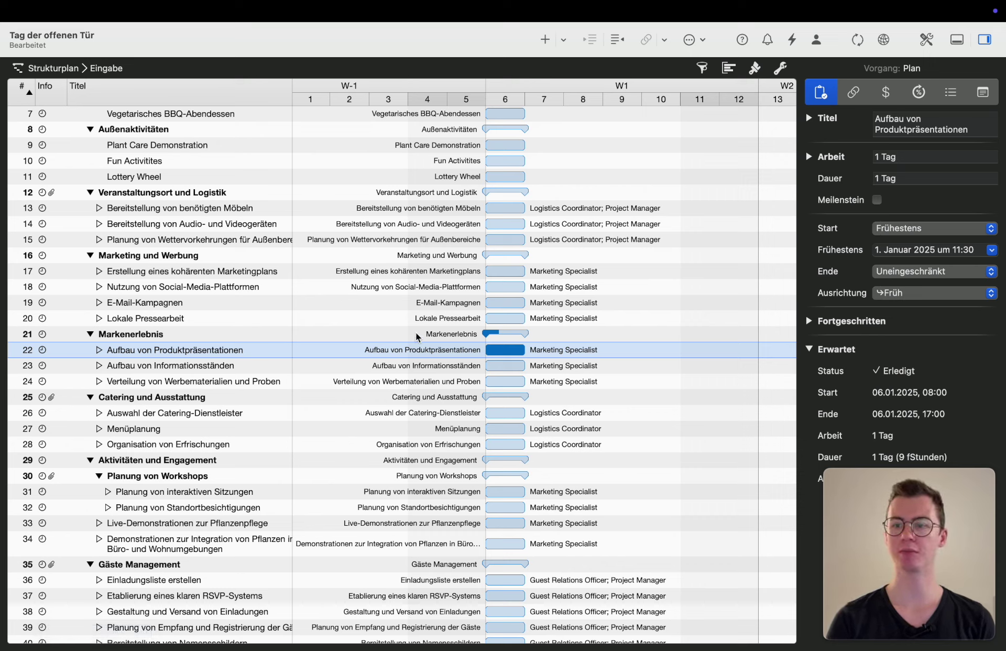
# Step: Mark "Aufbau von Informationsständen" as 100 % done in its actual values (Wirkliche Werte)
pyautogui.click(212, 368)
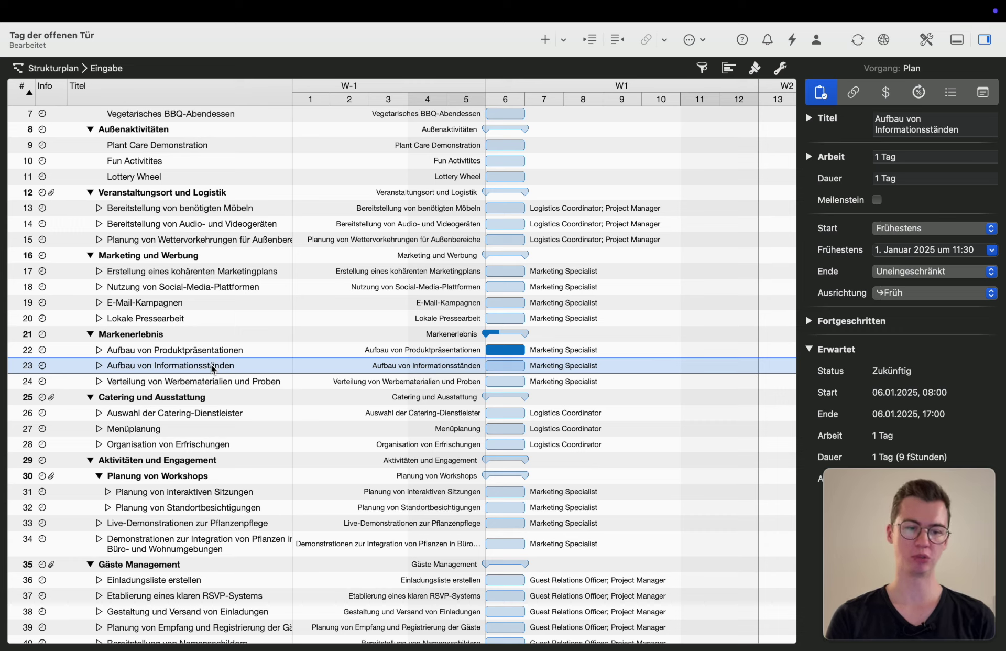
pyautogui.click(923, 93)
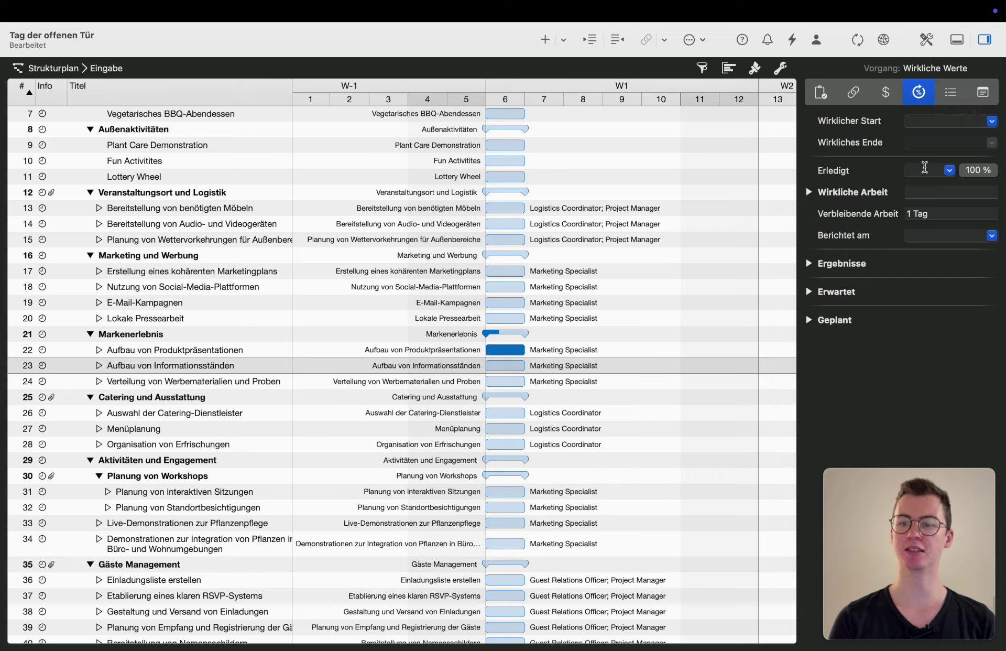
pyautogui.click(979, 169)
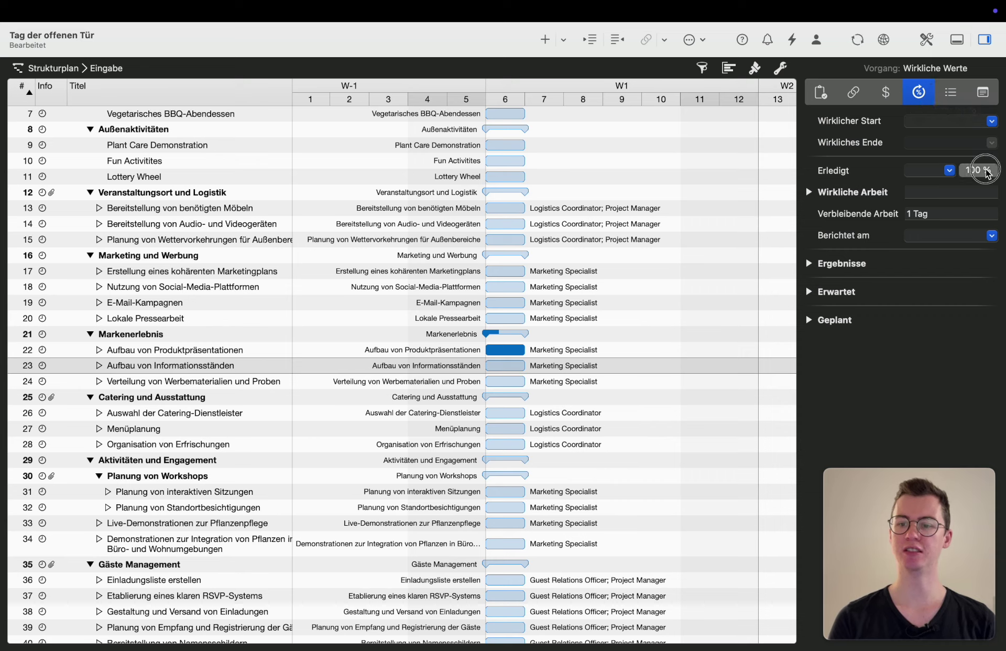
pyautogui.click(950, 170)
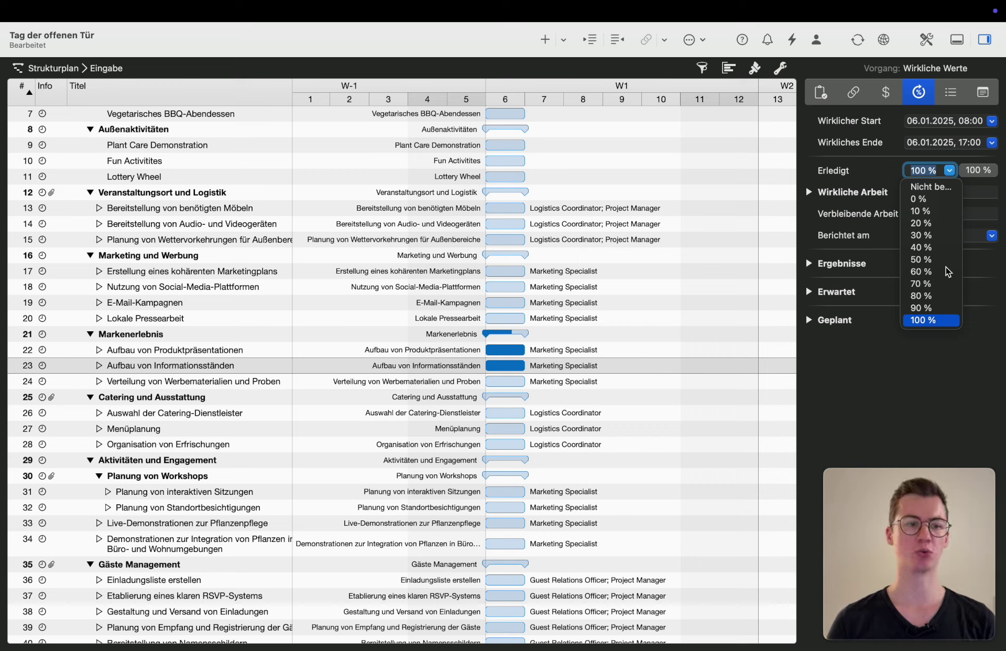
pyautogui.click(529, 366)
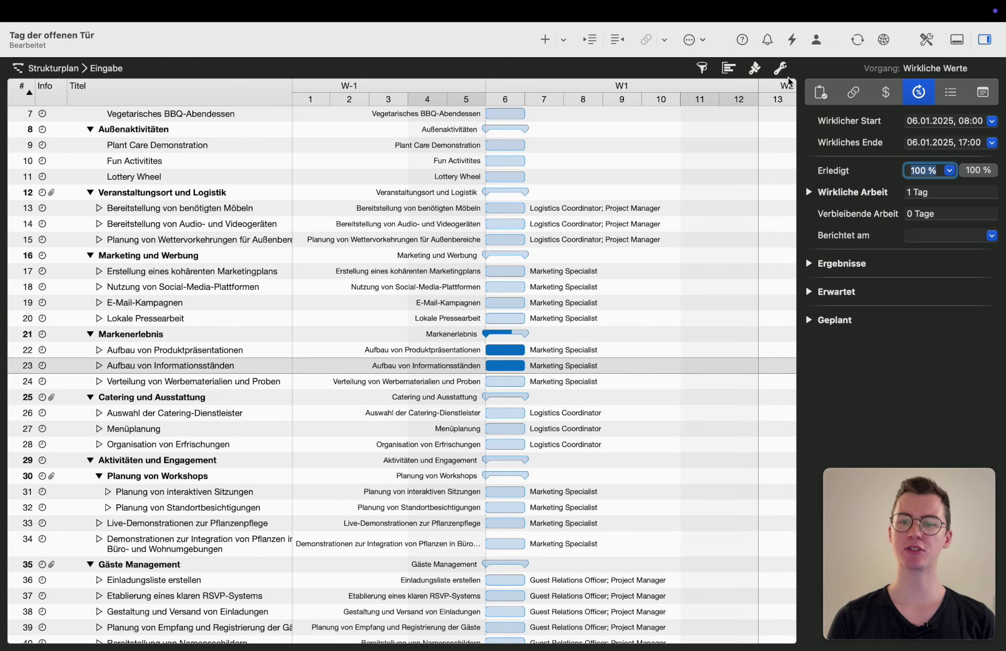
# Step: Make "24 hours" the project calendar in the project's calendar settings
pyautogui.click(927, 40)
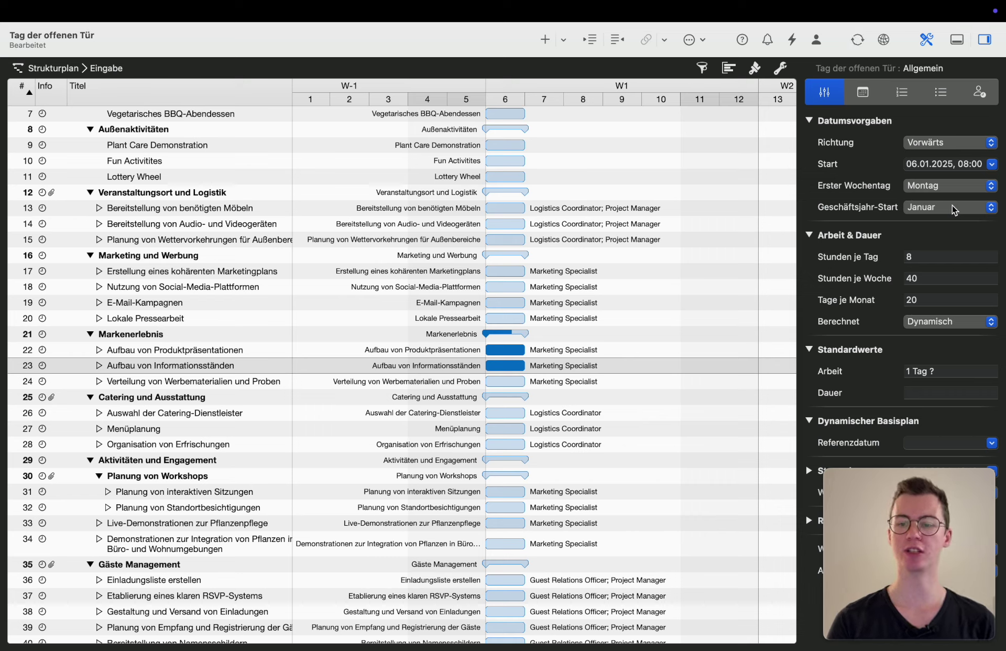
pyautogui.click(872, 95)
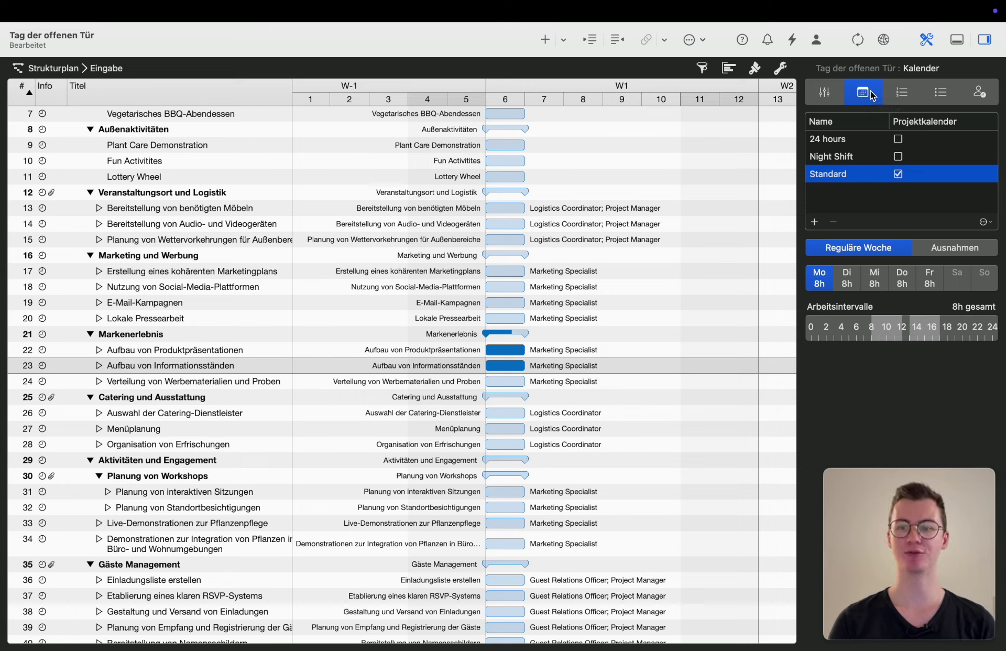
pyautogui.click(855, 142)
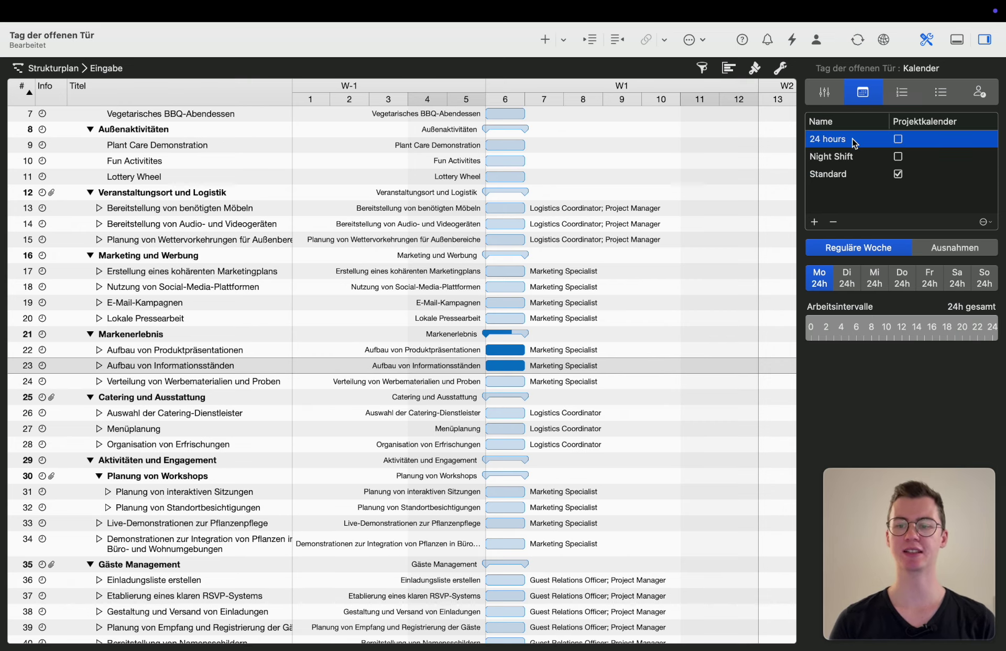
pyautogui.click(898, 139)
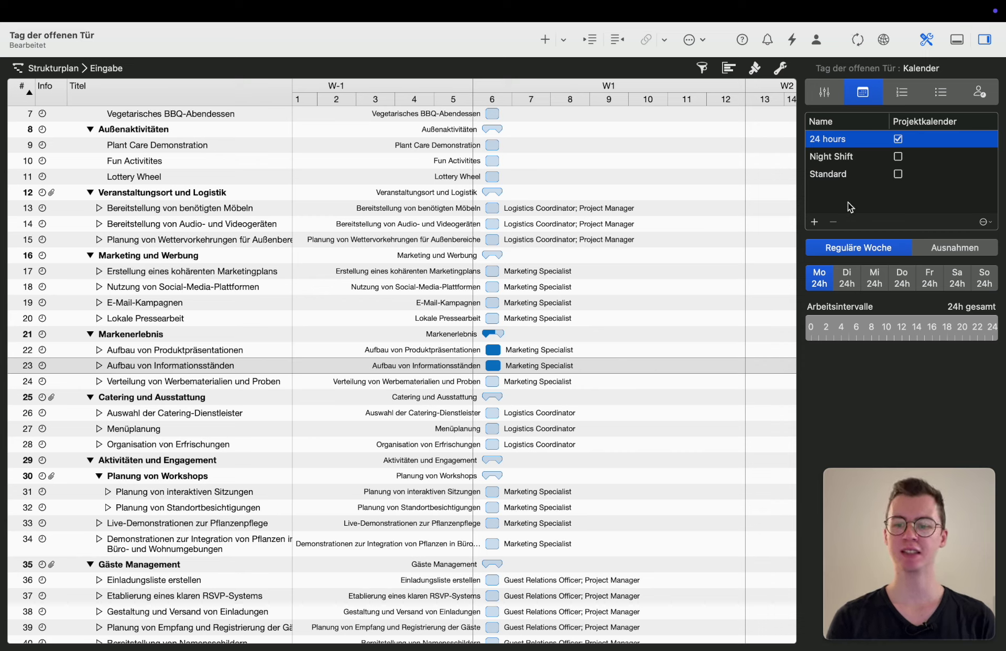
# Step: Add a new calendar to the project's calendar list, keeping its default name
pyautogui.click(841, 178)
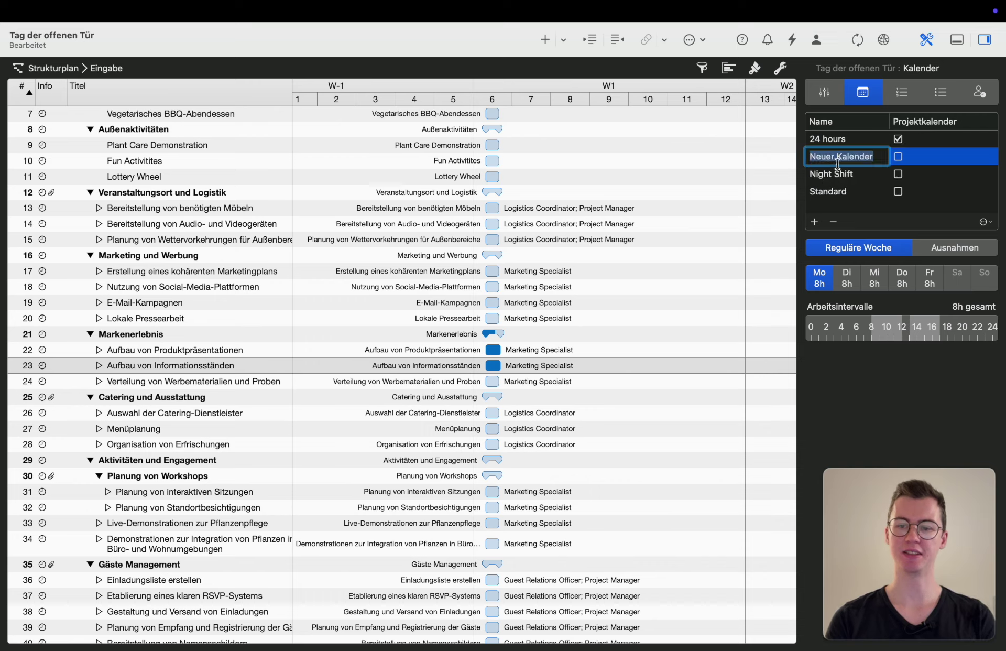
pyautogui.press('Return')
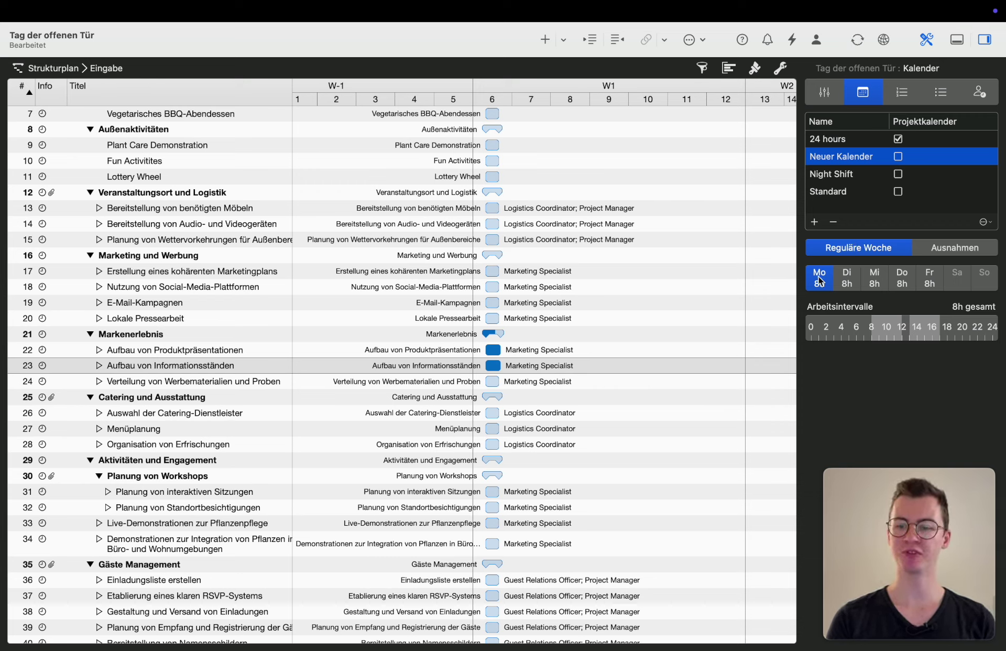
# Step: Extend the working interval of "Neuer Kalender" to 02:00–00:00 for all days from Monday to Friday
pyautogui.keyDown('shift'); pyautogui.click(930, 282); pyautogui.keyUp('shift')
pyautogui.keyDown('shift'); pyautogui.click(899, 281); pyautogui.keyUp('shift')
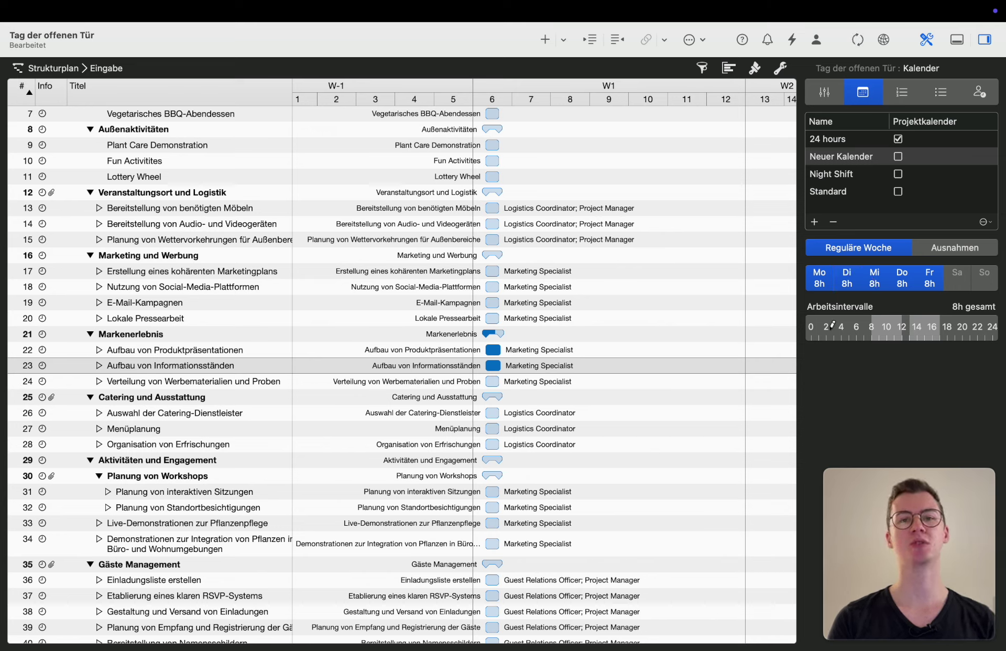
pyautogui.moveTo(832, 326); pyautogui.dragTo(1000, 341)
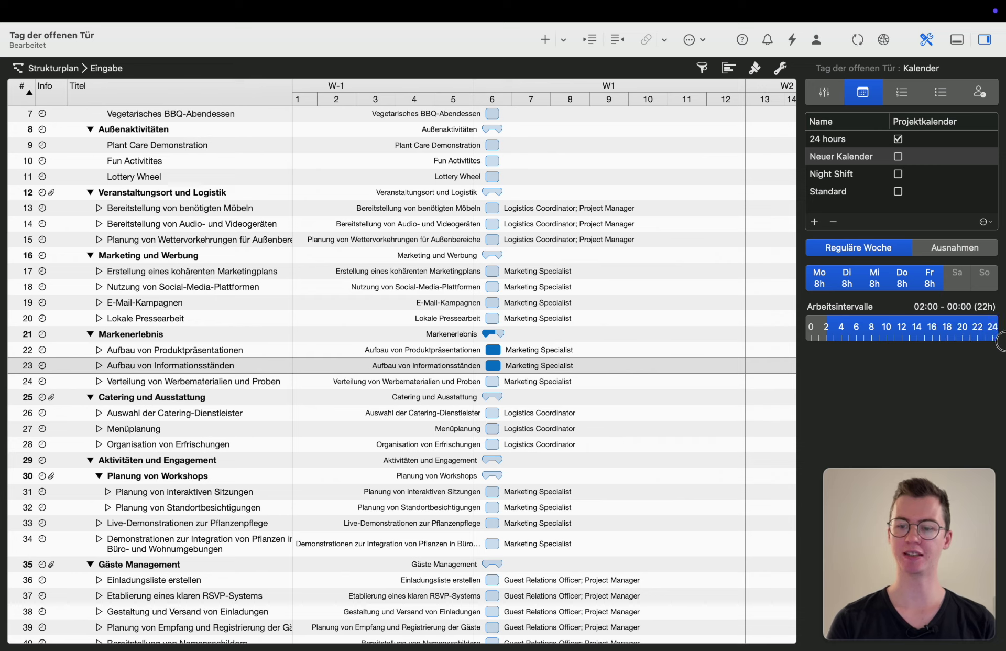
# Step: Replace the Monday to Friday working interval with three separate shorter intervals, the last from 14:00 to 16:30, and check Saturday
pyautogui.rightClick(841, 334)
pyautogui.click(860, 370)
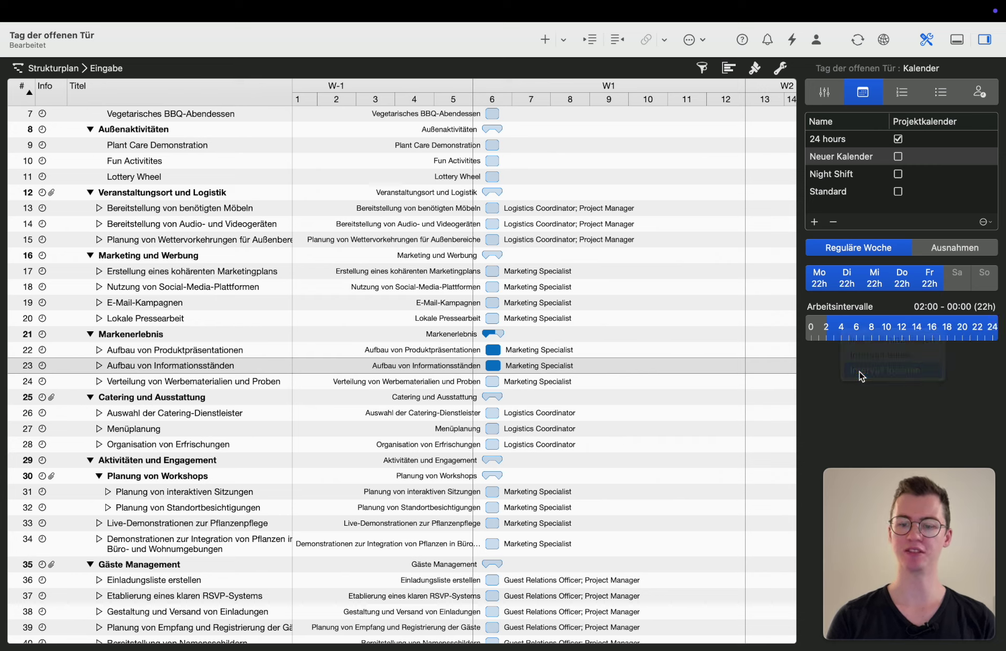
pyautogui.moveTo(842, 327); pyautogui.dragTo(934, 329)
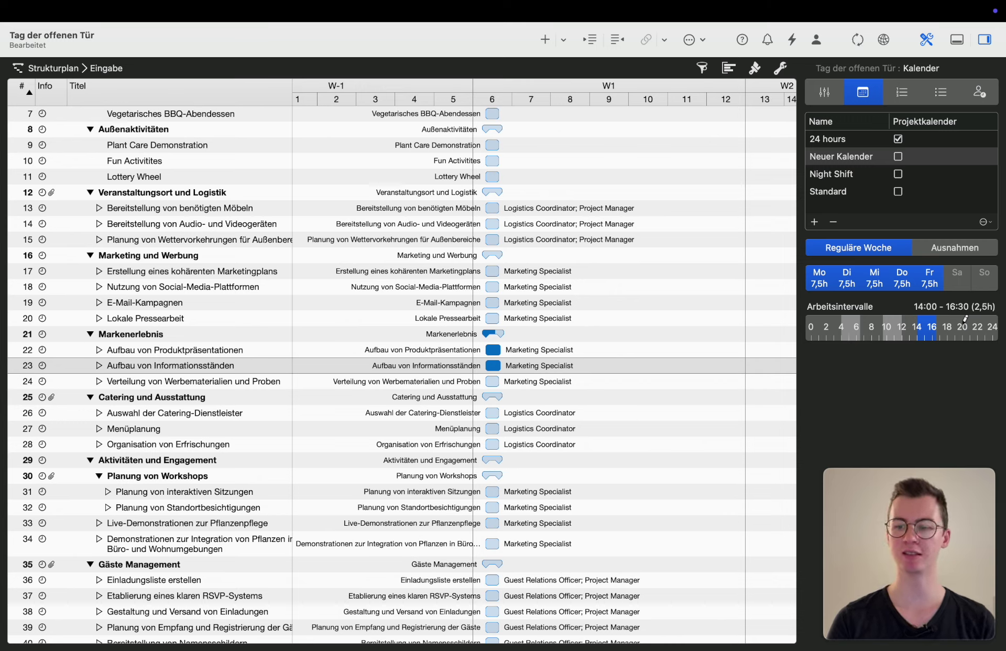
pyautogui.click(959, 272)
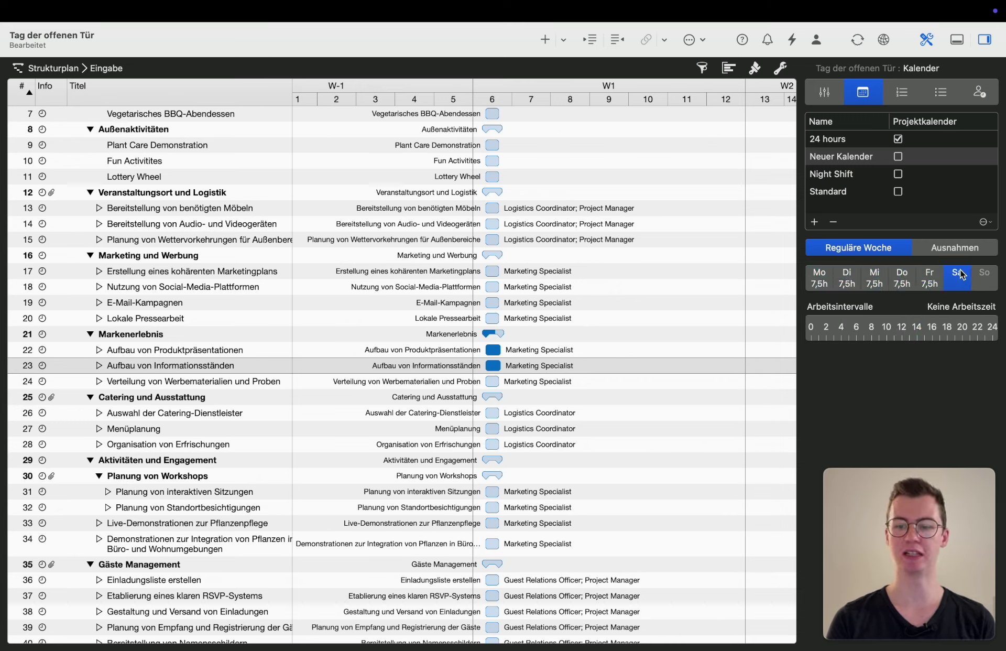
# Step: Add an exception (Ausnahme) titled "Heiligabend" to "Neuer Kalender"
pyautogui.click(970, 251)
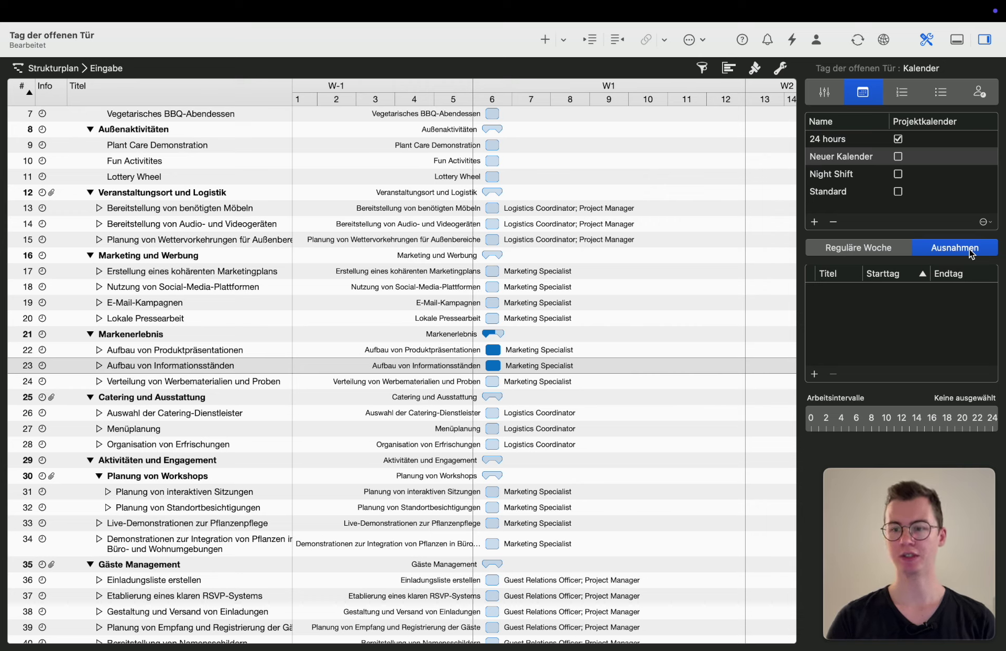
pyautogui.click(815, 374)
pyautogui.press('shift')
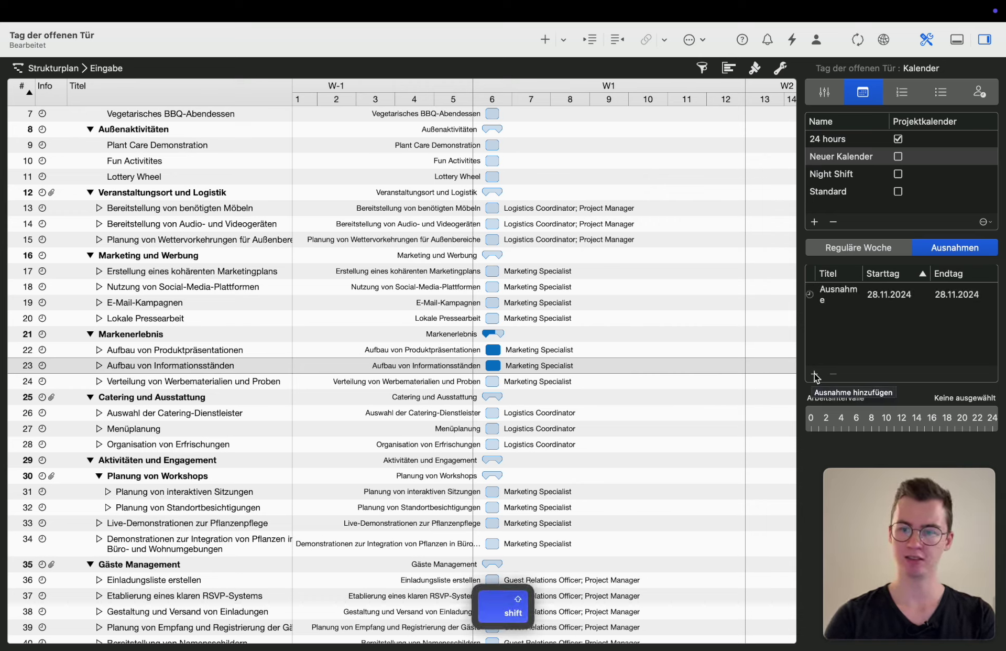
pyautogui.doubleClick(838, 296)
pyautogui.write('Heilig')
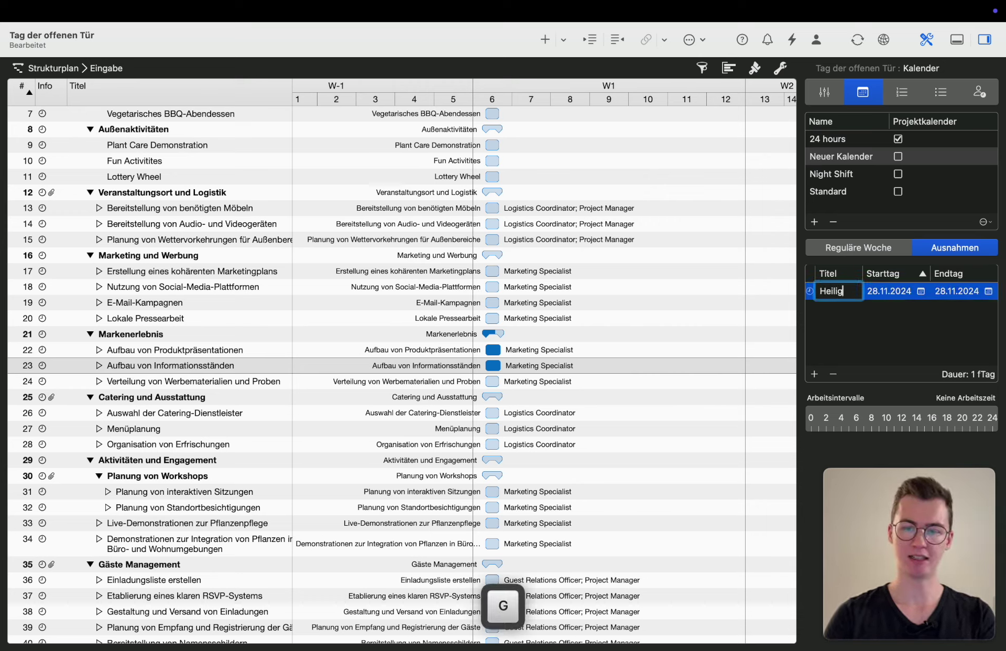
pyautogui.write('abend')
pyautogui.press('Return')
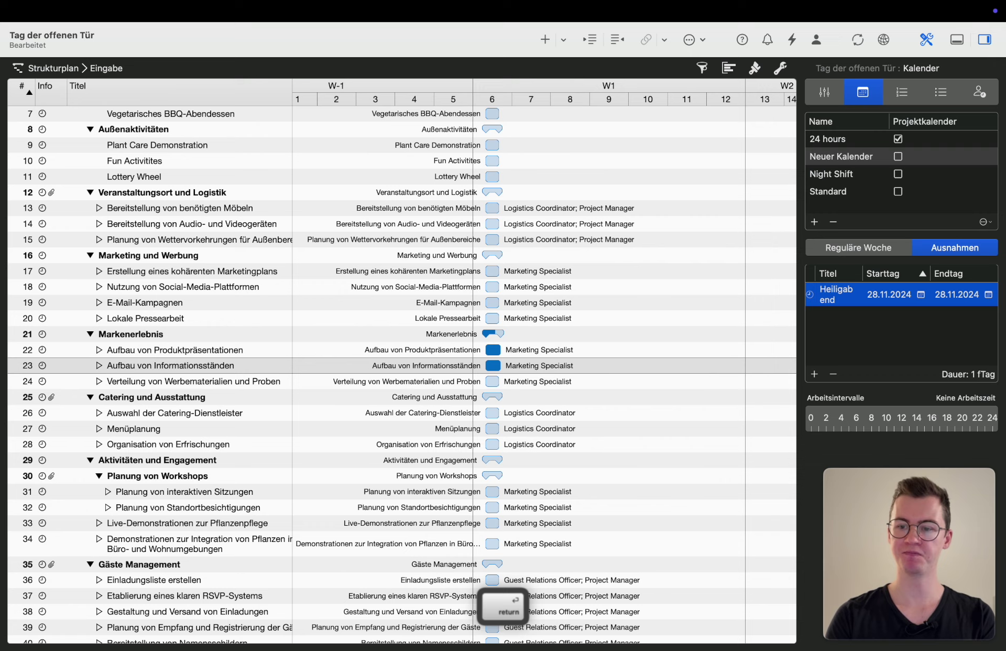
# Step: Set the start day of the "Heiligabend" exception to 24.12.2024
pyautogui.click(873, 295)
pyautogui.write('24')
pyautogui.press('Right')
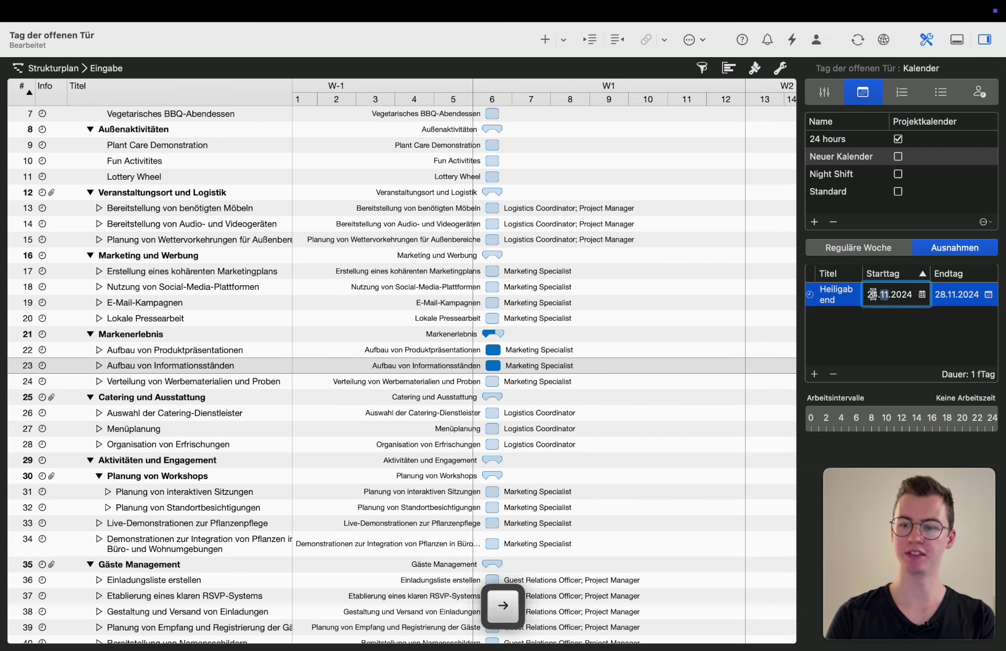
pyautogui.write('12')
pyautogui.press('Return')
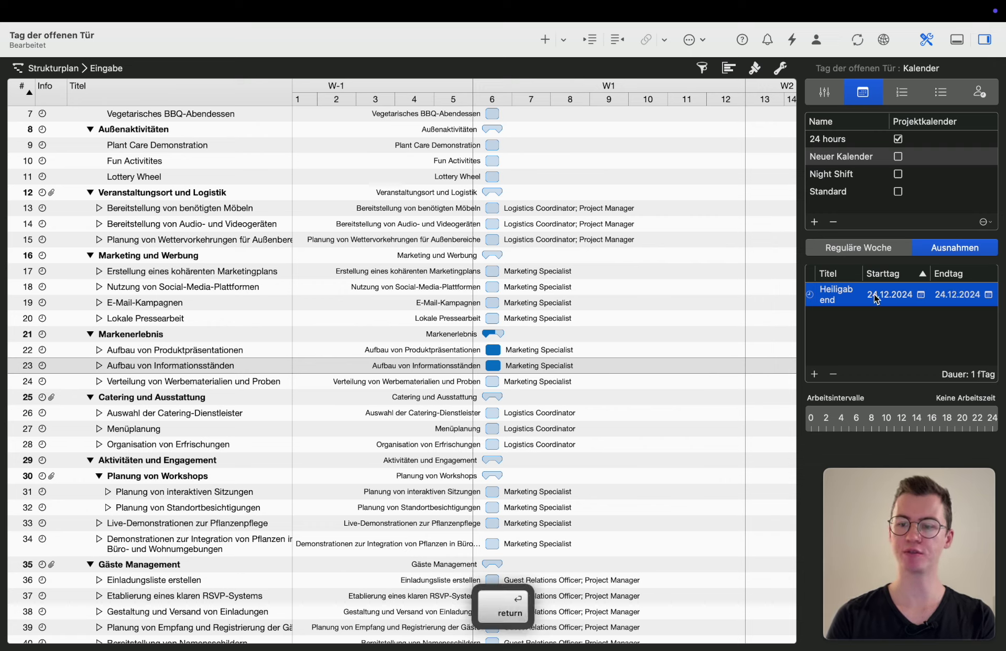
# Step: Give the "Heiligabend" exception a working interval from 08:00 to 13:00
pyautogui.click(891, 335)
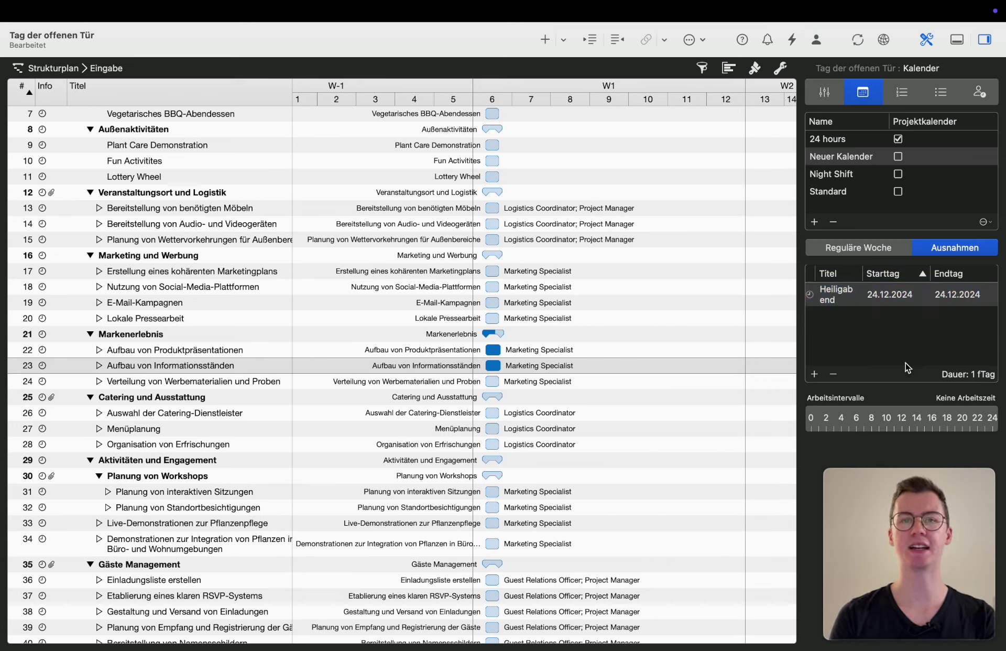
pyautogui.click(872, 419)
pyautogui.moveTo(872, 419); pyautogui.dragTo(909, 419)
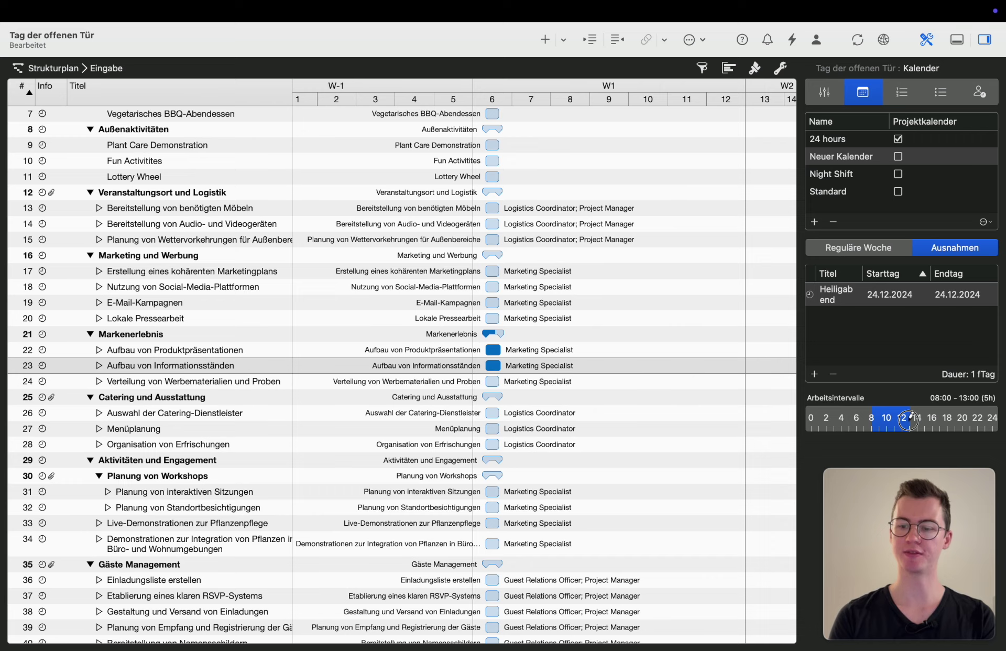